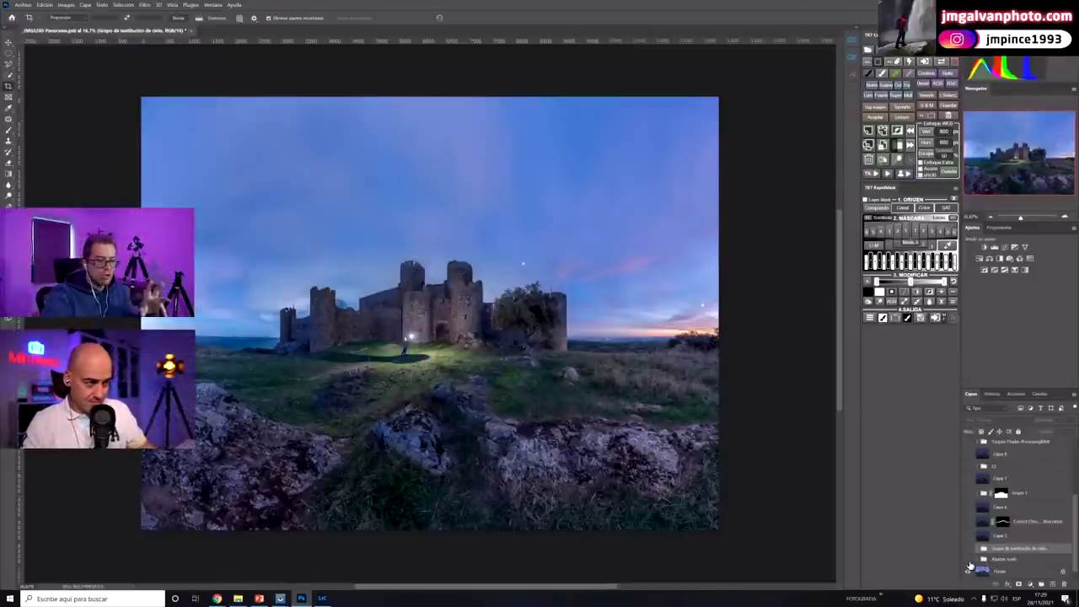
- Show the ground adjustments group above the background and toggle it to compare the image before and after
{"action": "left_click", "coordinate": [969, 561]}
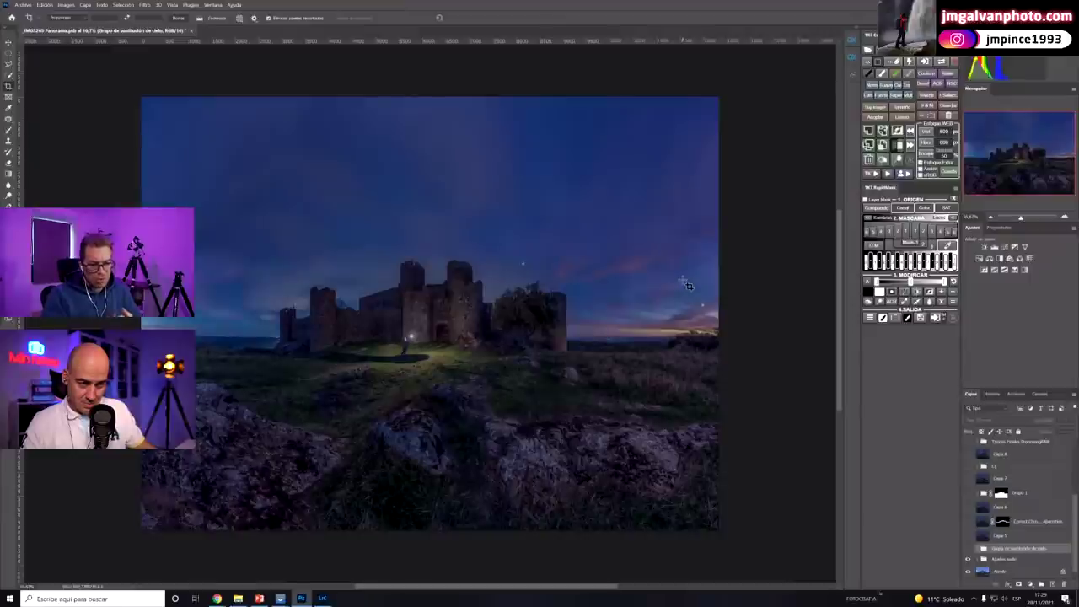
{"action": "left_click", "coordinate": [968, 560]}
{"action": "left_click", "coordinate": [969, 560]}
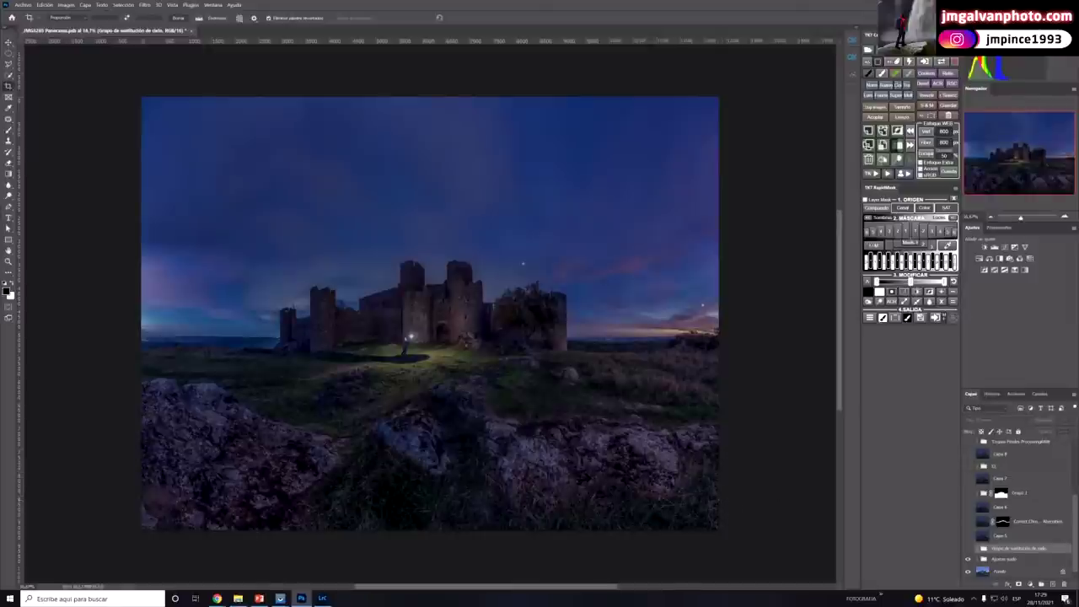
- Expand the sky replacement group and make it visible over the castle landscape
{"action": "left_click", "coordinate": [977, 548]}
{"action": "scroll", "coordinate": [978, 539], "scroll_direction": "down", "scroll_amount": 3}
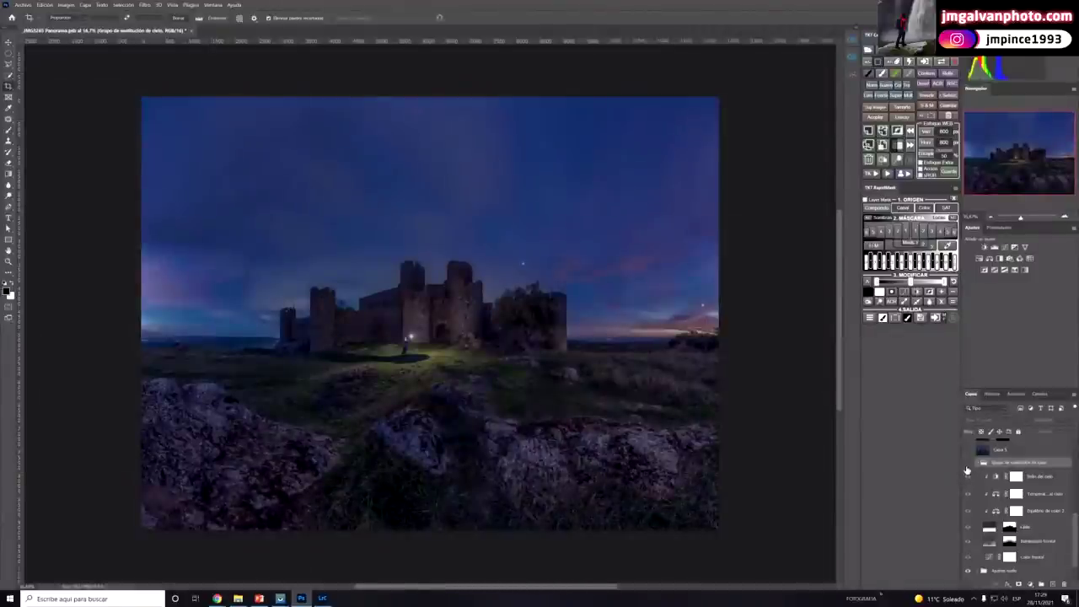
{"action": "left_click", "coordinate": [967, 469]}
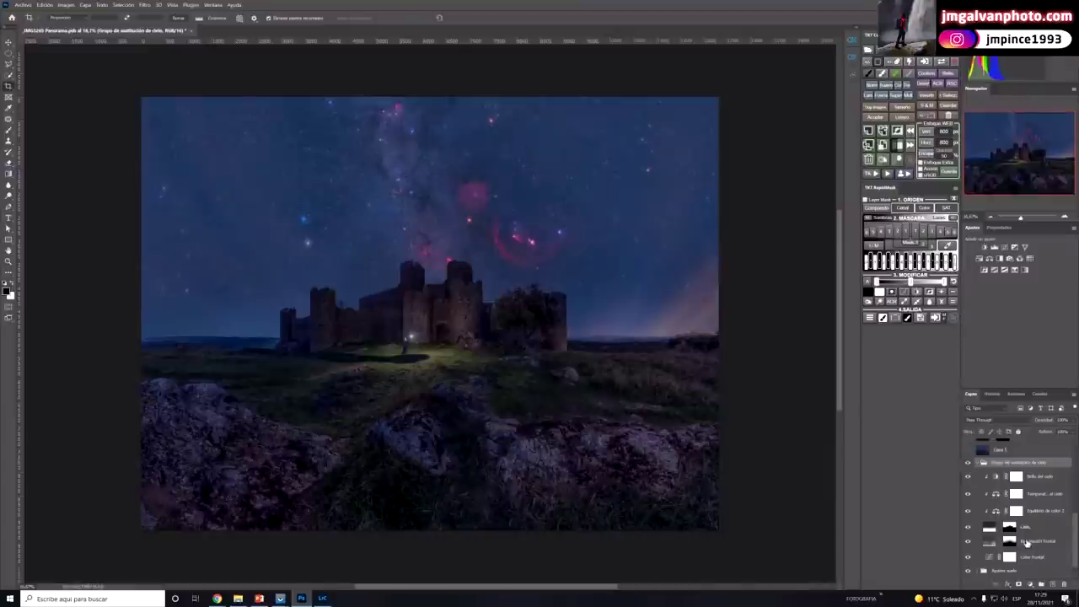
- Examine the Cielo layer's mask, first as a selection, then on its own with close views of the castle and tree edges
{"action": "left_click", "coordinate": [1012, 530], "text": "ctrl"}
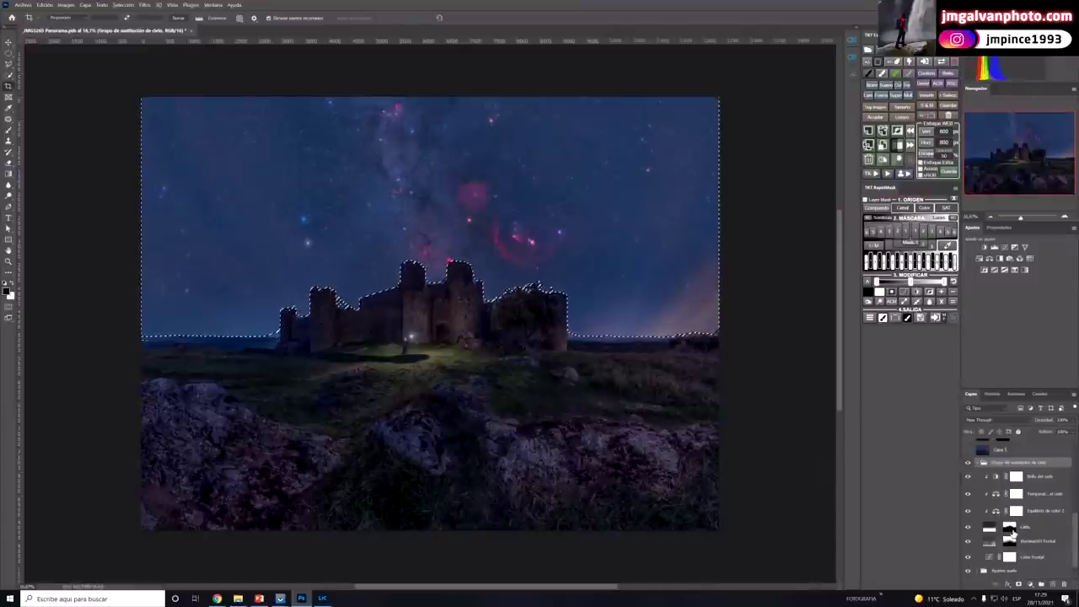
{"action": "key", "text": "ctrl+d"}
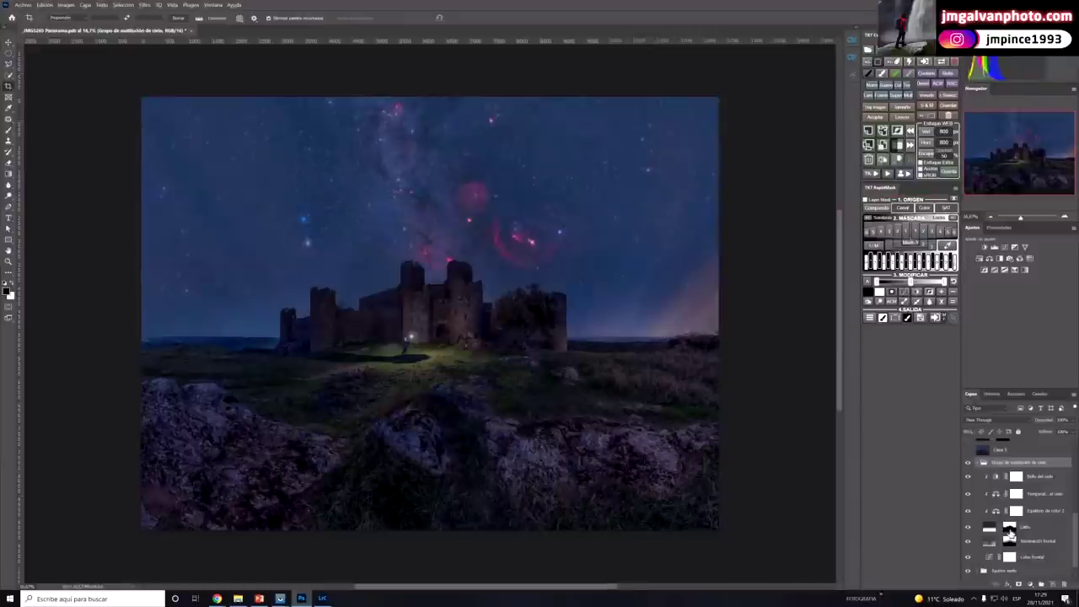
{"action": "left_click", "coordinate": [1010, 529], "text": "alt"}
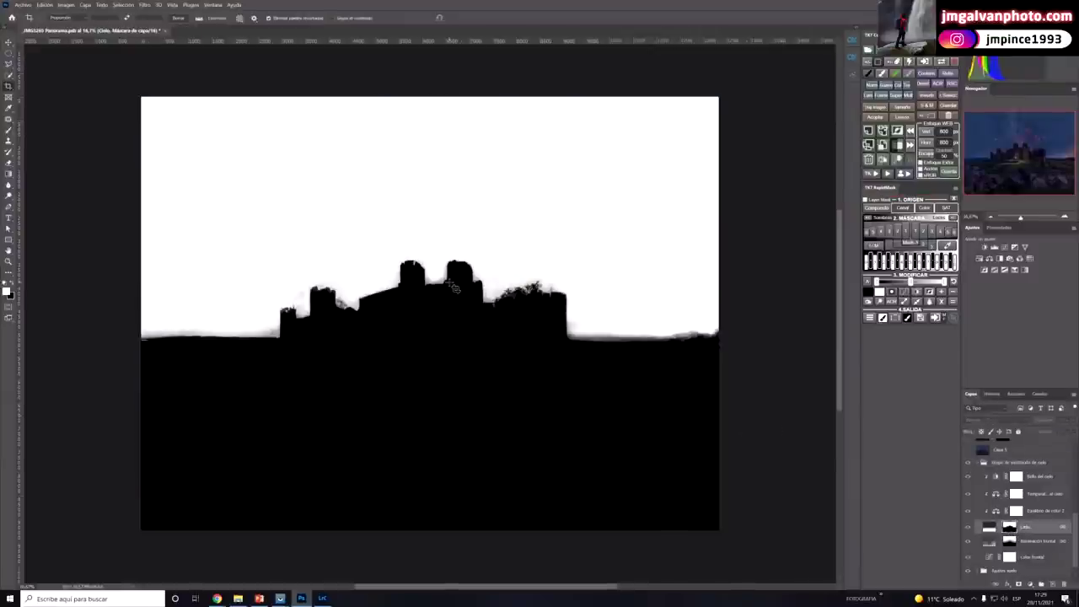
{"action": "key", "text": "z"}
{"action": "left_click", "coordinate": [303, 313]}
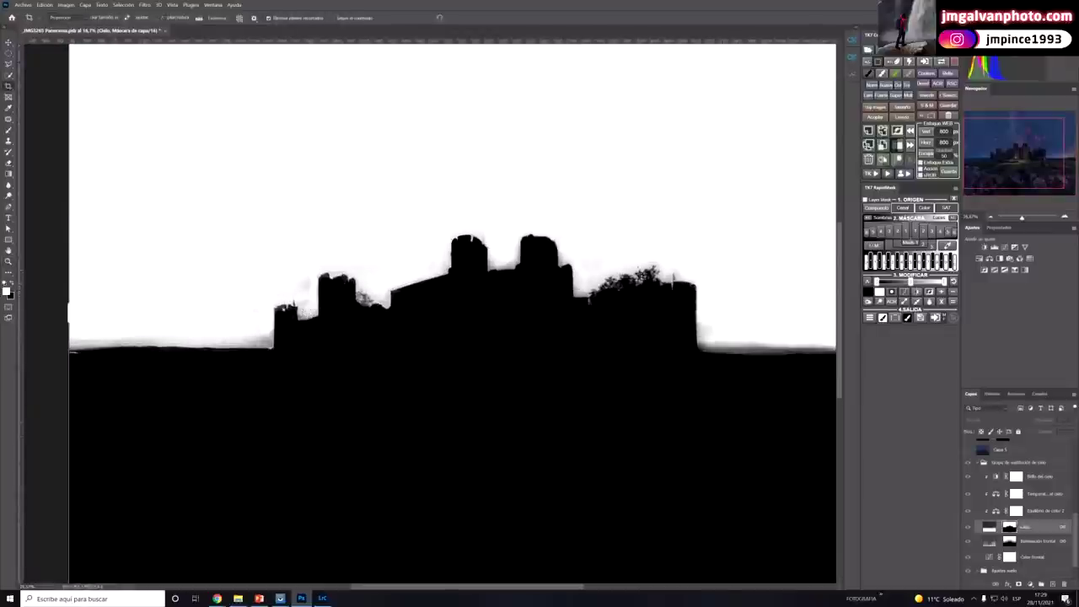
{"action": "left_click", "coordinate": [645, 270]}
{"action": "left_click", "coordinate": [679, 269]}
{"action": "scroll", "coordinate": [679, 269], "scroll_direction": "down", "scroll_amount": 5}
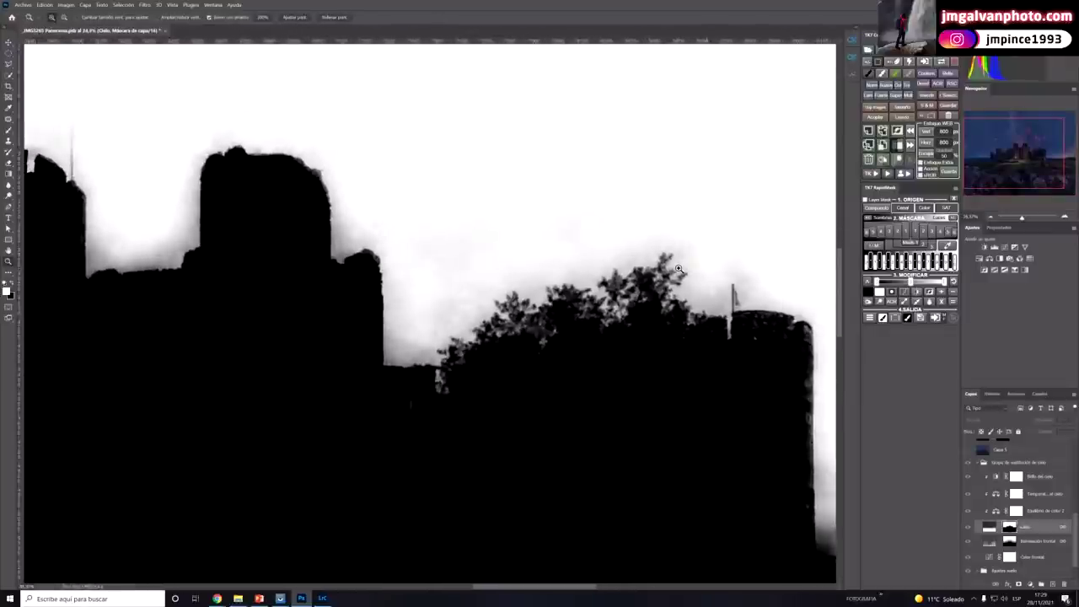
{"action": "scroll", "coordinate": [648, 271], "scroll_direction": "down", "scroll_amount": 1}
- Fit the whole mask in view and return to the full-colour composite
{"action": "key", "text": "c"}
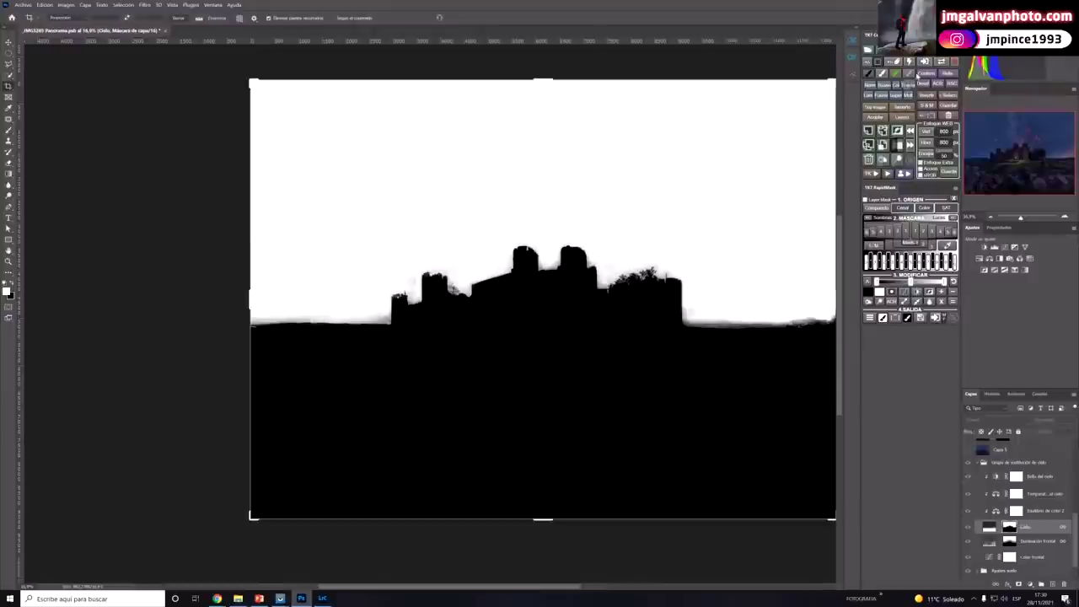
{"action": "key", "text": "ctrl+0"}
{"action": "key", "text": "z"}
{"action": "scroll", "coordinate": [661, 222], "scroll_direction": "down", "scroll_amount": 1}
{"action": "key", "text": "c"}
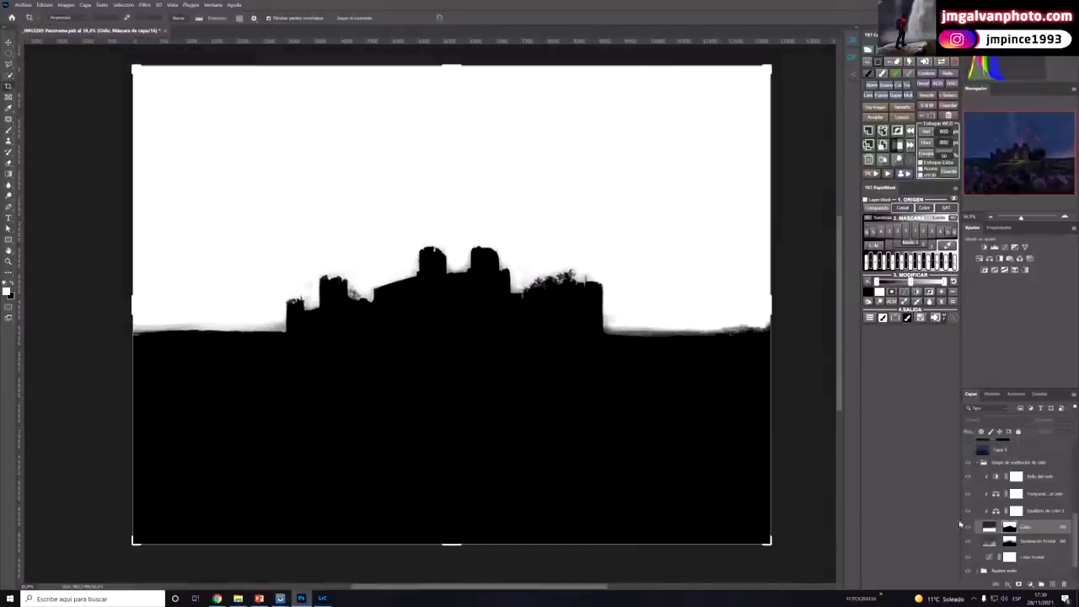
{"action": "left_click", "coordinate": [988, 527]}
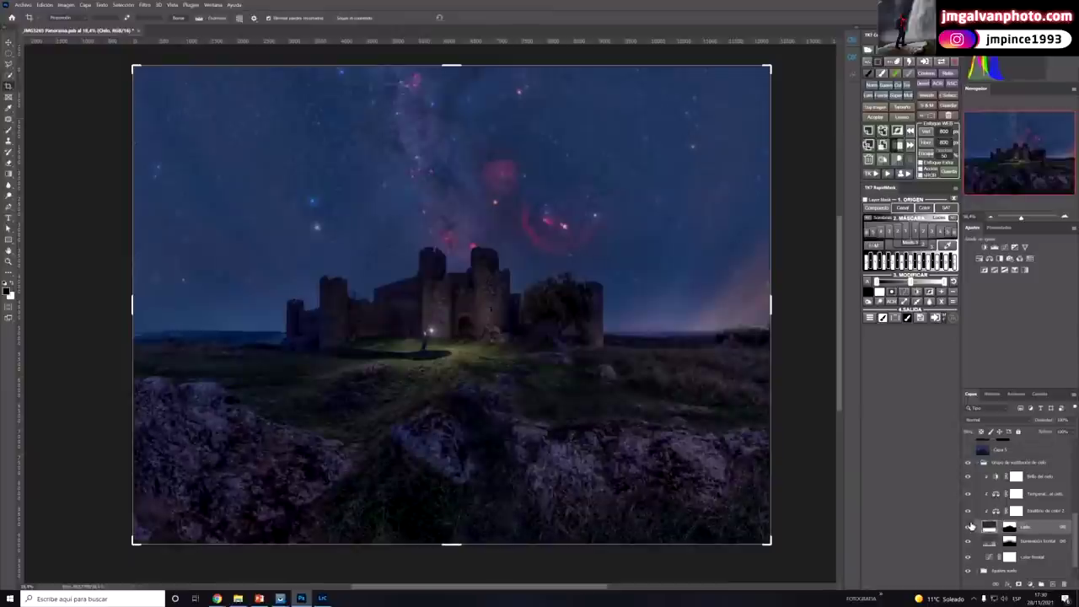
- Isolate the Cielo layer by hiding the other layers of the sky group, the ground adjustments group and the background
{"action": "left_click_drag", "start_coordinate": [967, 465], "coordinate": [969, 498]}
{"action": "left_click", "coordinate": [968, 531]}
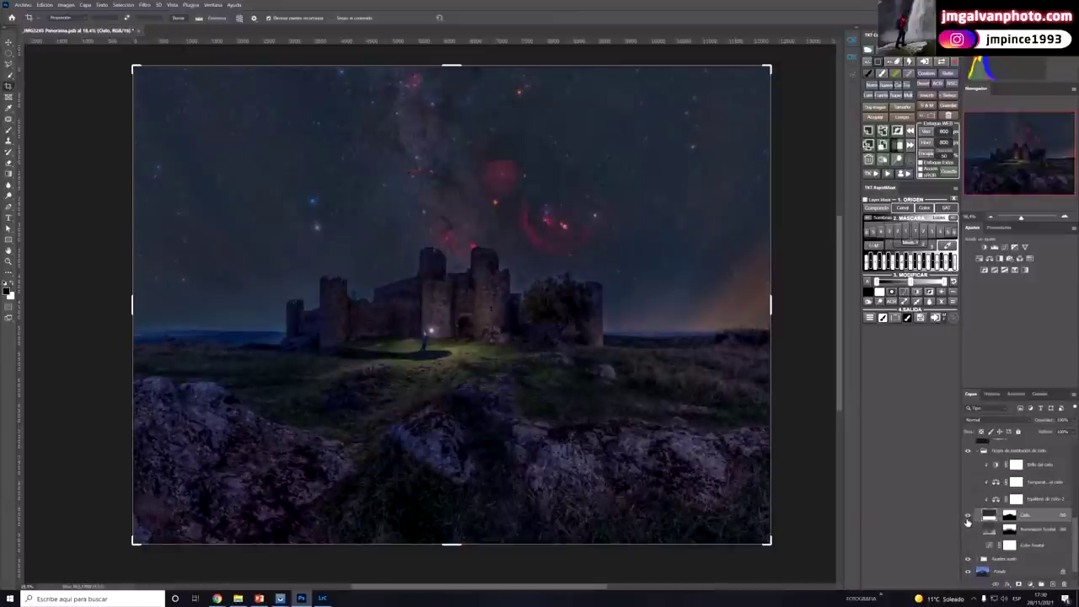
{"action": "left_click", "coordinate": [968, 559]}
{"action": "left_click", "coordinate": [968, 571]}
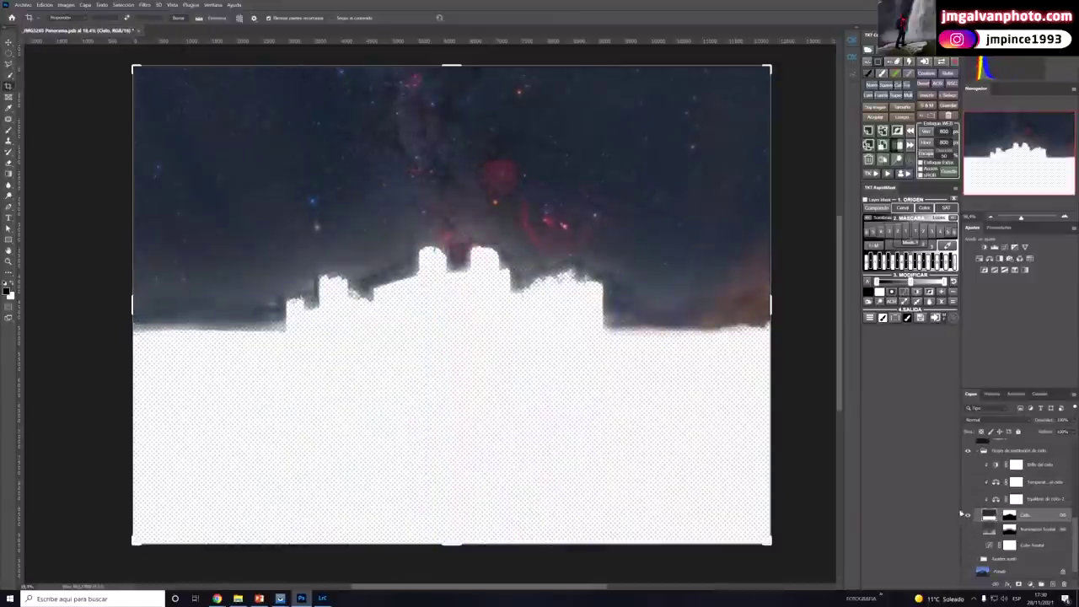
- Restore the visibility of the background, the ground adjustments group and the sky group's hidden layers
{"action": "left_click", "coordinate": [968, 572]}
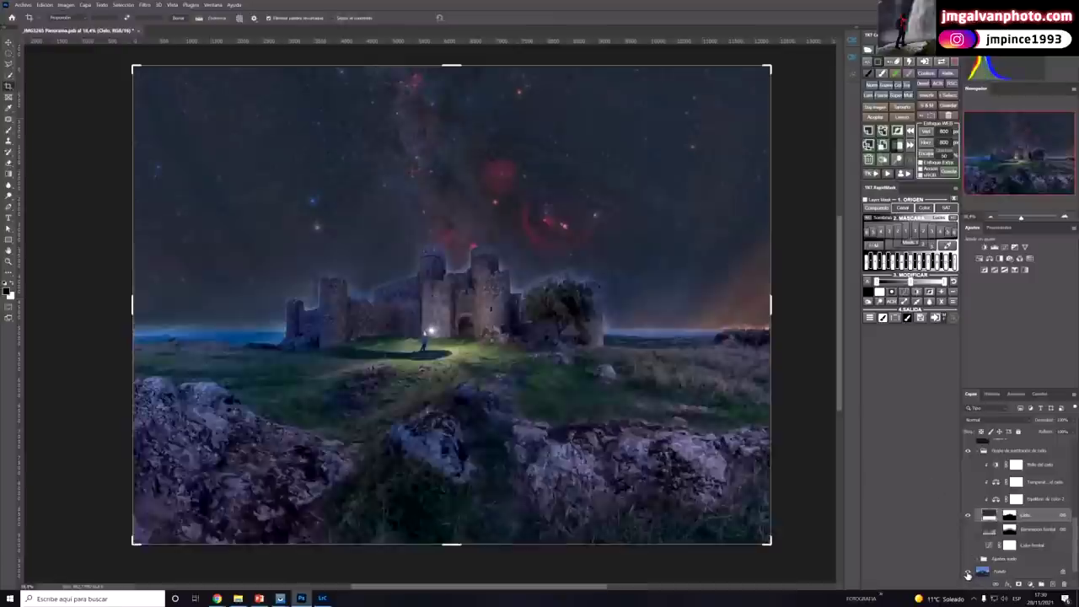
{"action": "left_click", "coordinate": [968, 559]}
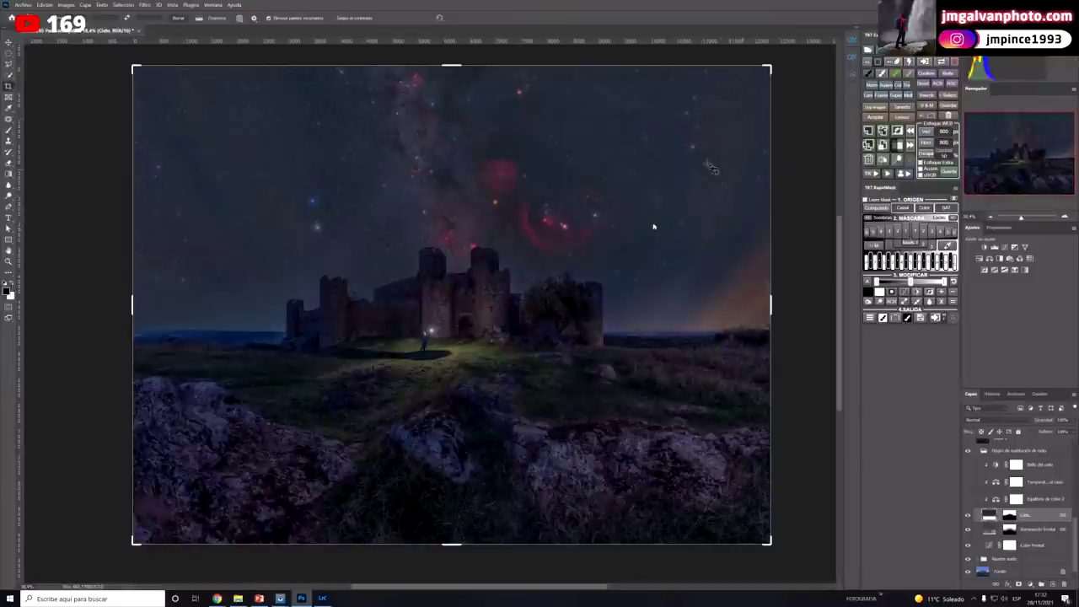
{"action": "left_click", "coordinate": [971, 487]}
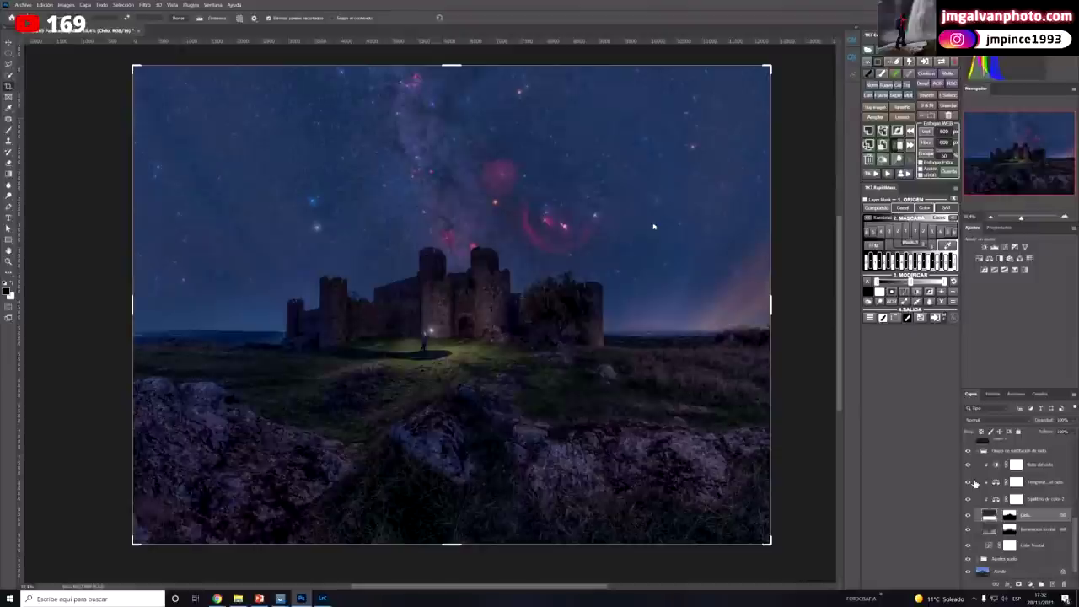
{"action": "scroll", "coordinate": [985, 481], "scroll_direction": "up", "scroll_amount": 1}
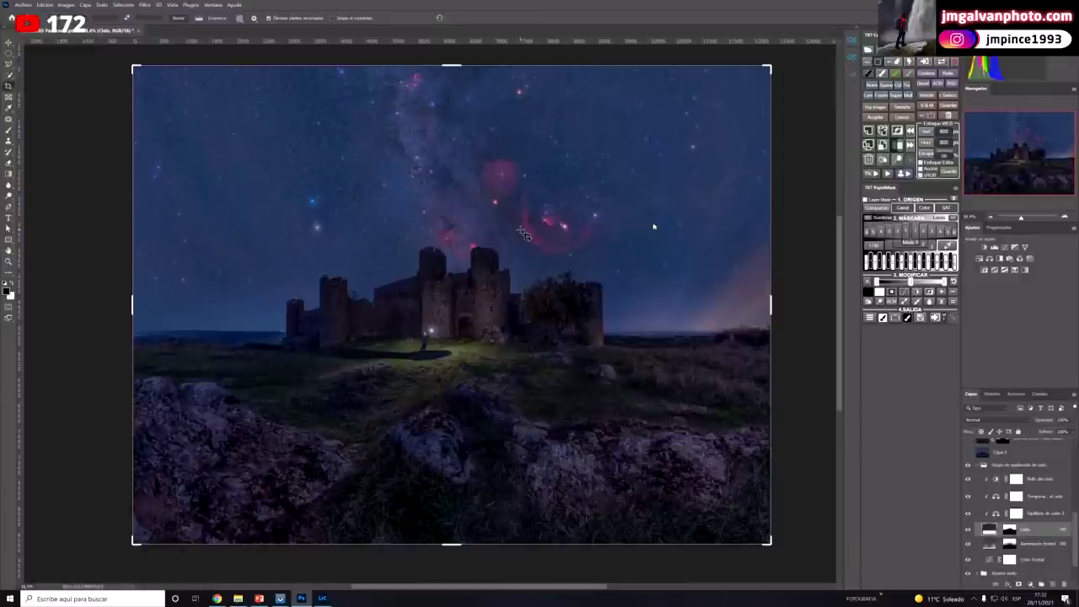
- Show the layers above the sky replacement group, from Capa 5 through Grupo 1 up to Capa 7
{"action": "scroll", "coordinate": [1078, 521], "scroll_direction": "up", "scroll_amount": 5}
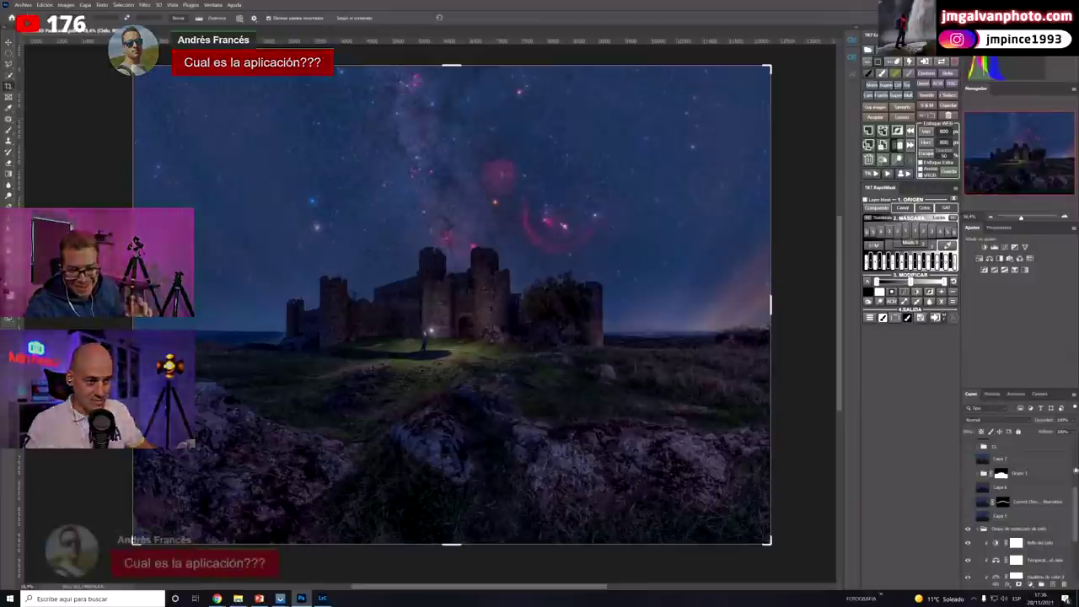
{"action": "scroll", "coordinate": [966, 499], "scroll_direction": "up", "scroll_amount": 1}
{"action": "left_click", "coordinate": [967, 489]}
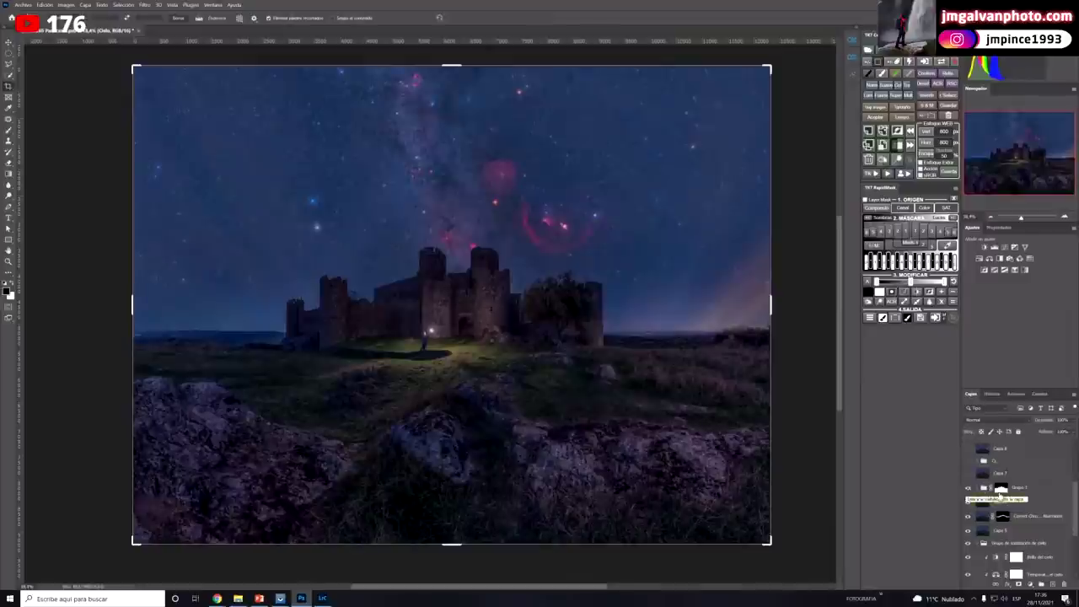
{"action": "scroll", "coordinate": [968, 491], "scroll_direction": "up", "scroll_amount": 1}
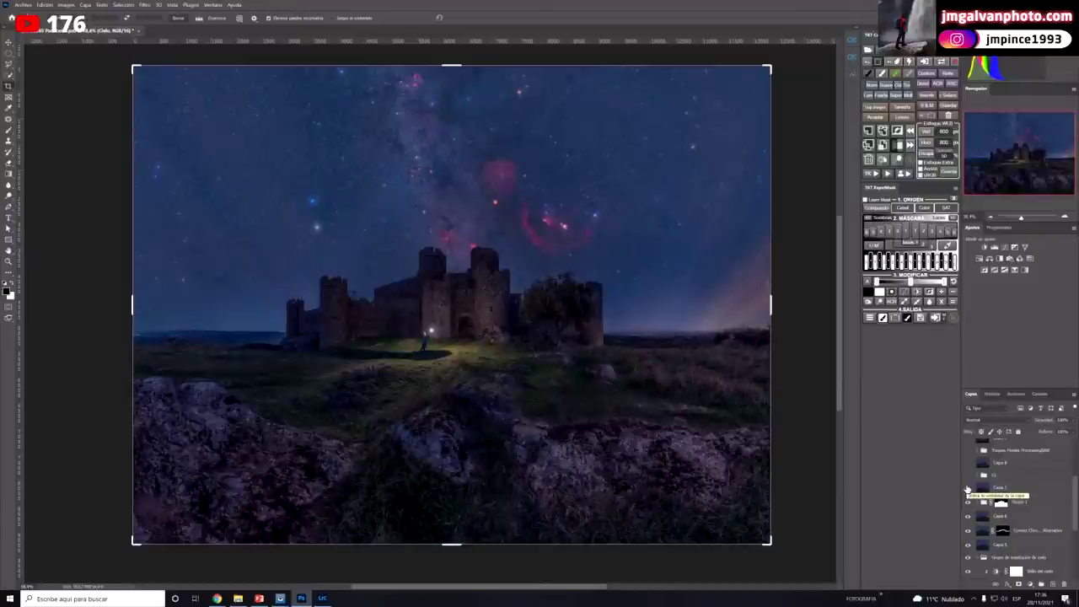
{"action": "scroll", "coordinate": [968, 493], "scroll_direction": "up", "scroll_amount": 1}
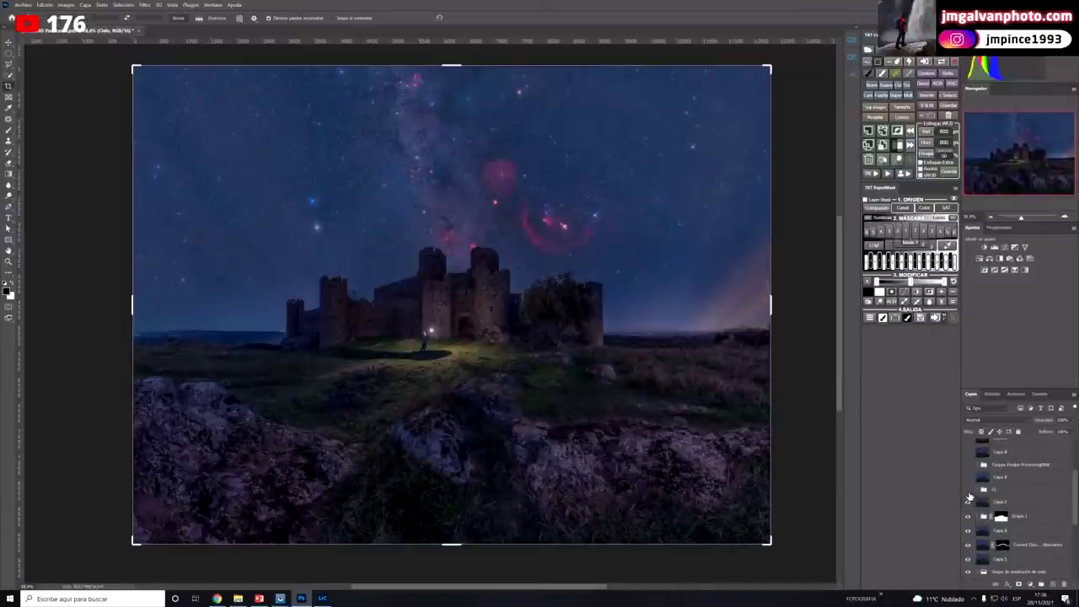
- Show the group directly above Capa 7, toggling it repeatedly to compare its effect on the image
{"action": "left_click", "coordinate": [968, 491]}
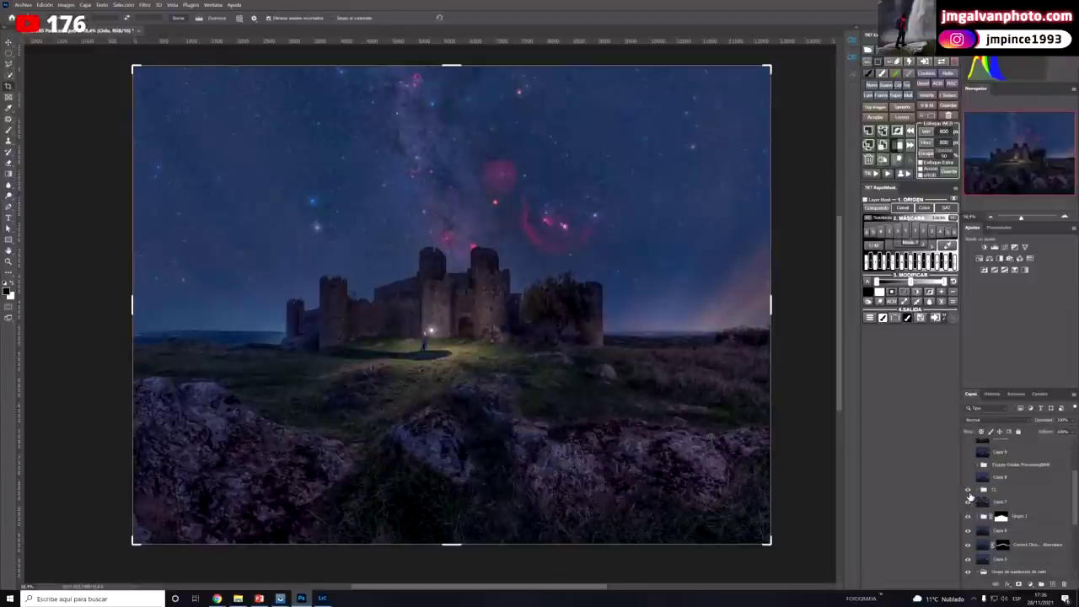
{"action": "left_click", "coordinate": [969, 493]}
{"action": "left_click", "coordinate": [969, 492]}
{"action": "left_click", "coordinate": [969, 492]}
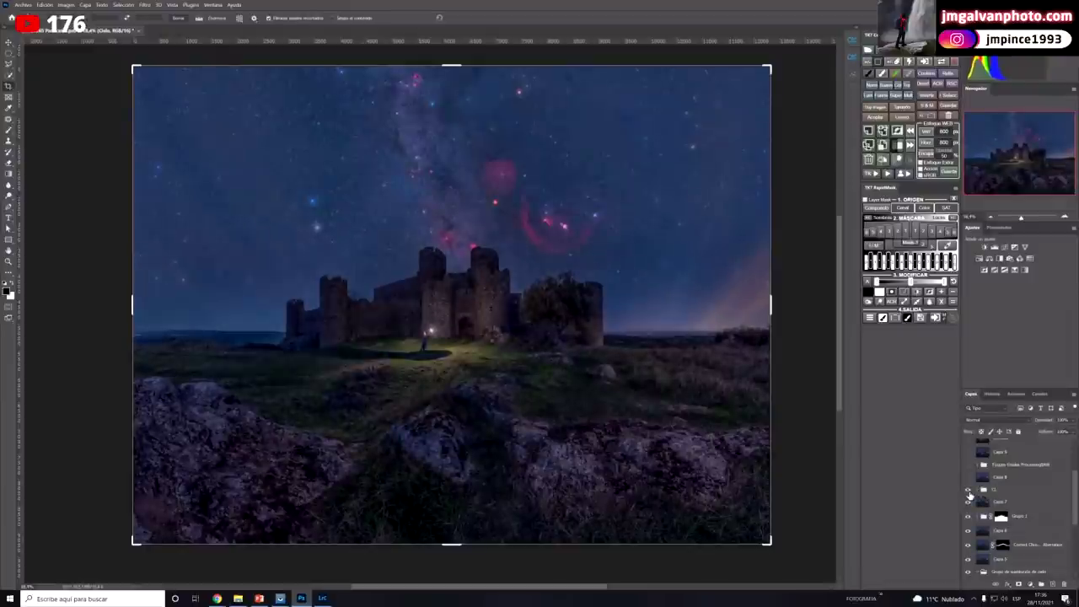
{"action": "left_click", "coordinate": [968, 492]}
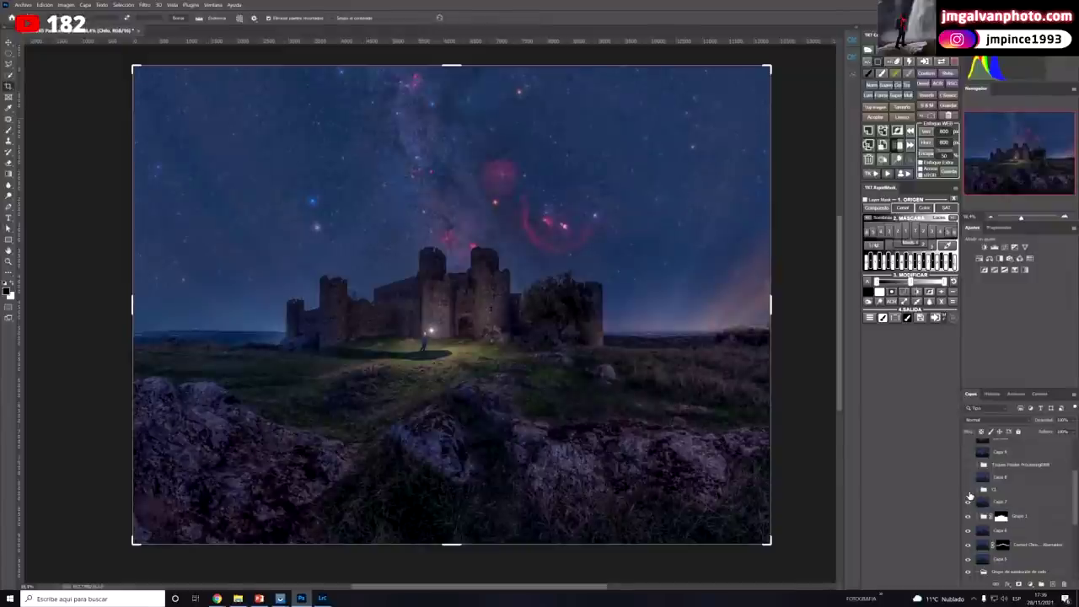
{"action": "left_click", "coordinate": [969, 492]}
{"action": "left_click", "coordinate": [969, 493]}
{"action": "left_click", "coordinate": [968, 492]}
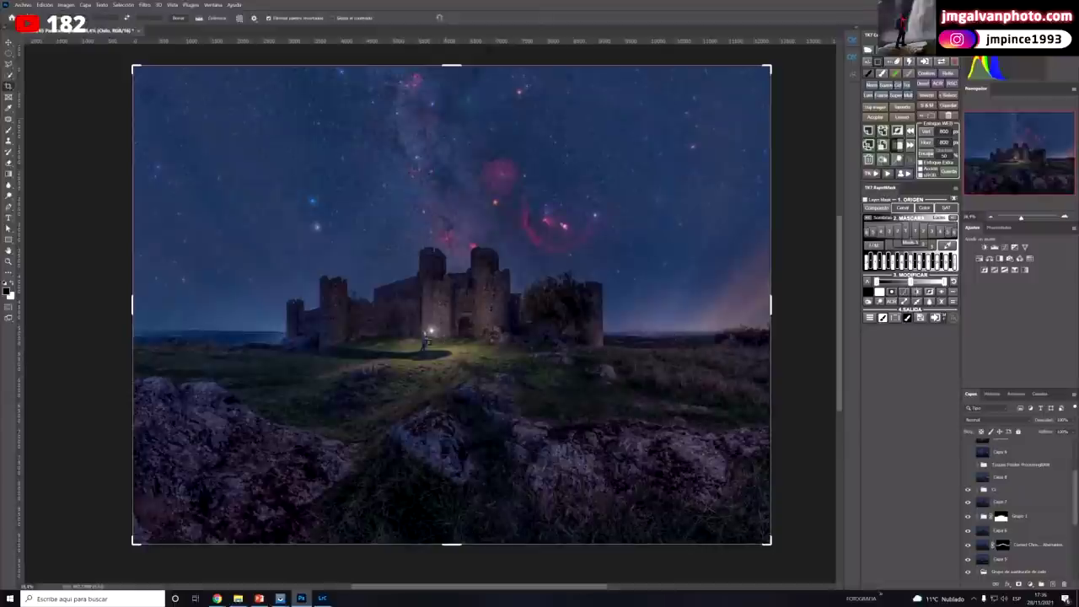
- Make Capa 8 and the final touches group above it visible
{"action": "left_click", "coordinate": [968, 501]}
{"action": "left_click", "coordinate": [968, 502]}
{"action": "scroll", "coordinate": [969, 472], "scroll_direction": "up", "scroll_amount": 2}
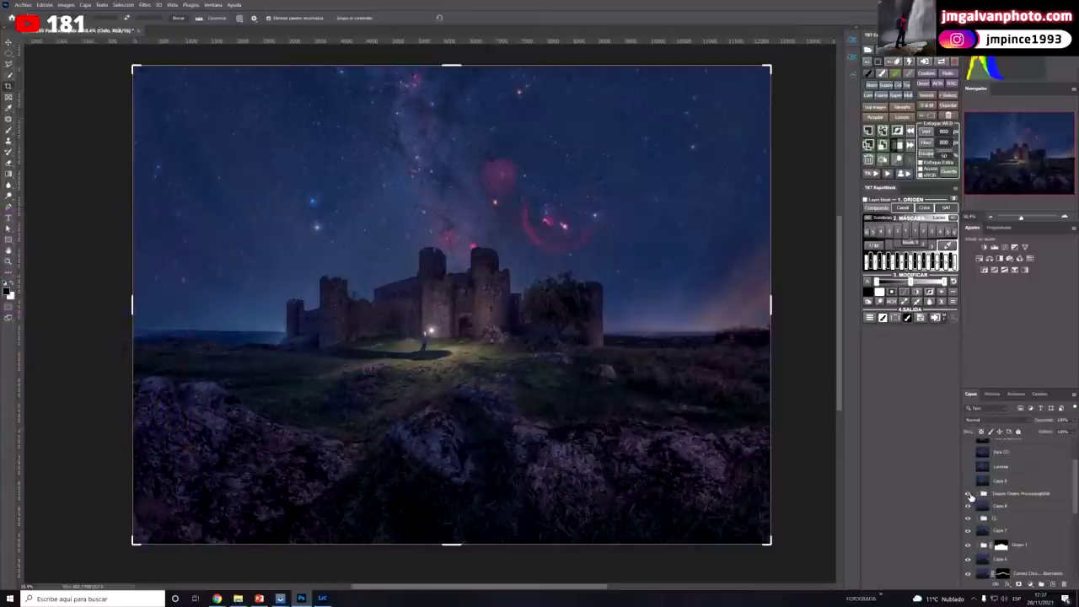
- Show the Capa 9, Luminar and Para Snapseed layers, leaving the layer between the last two hidden
{"action": "scroll", "coordinate": [969, 496], "scroll_direction": "up", "scroll_amount": 1}
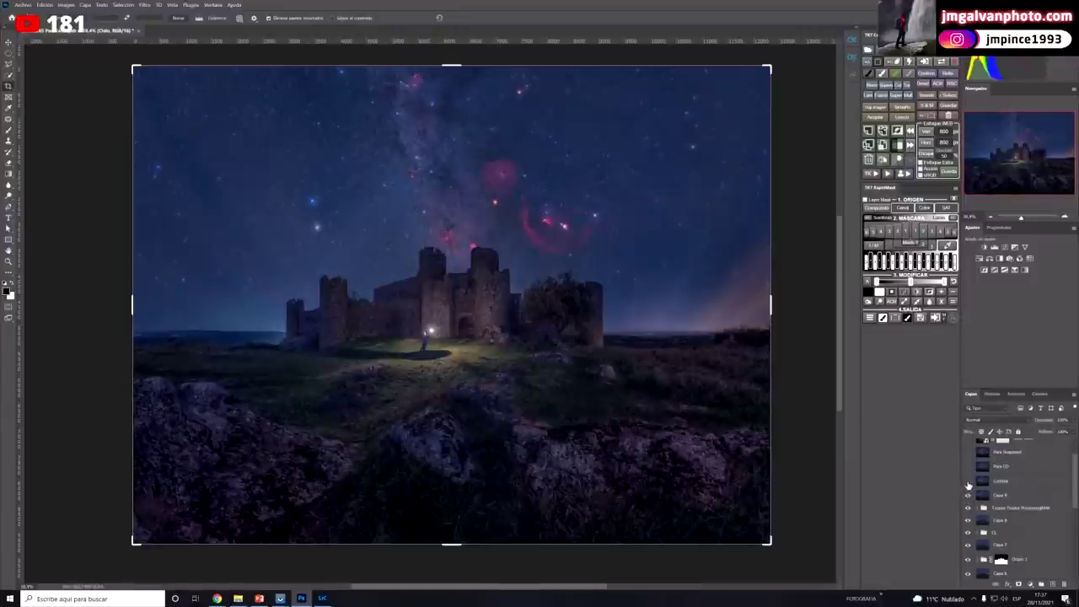
{"action": "left_click", "coordinate": [968, 486]}
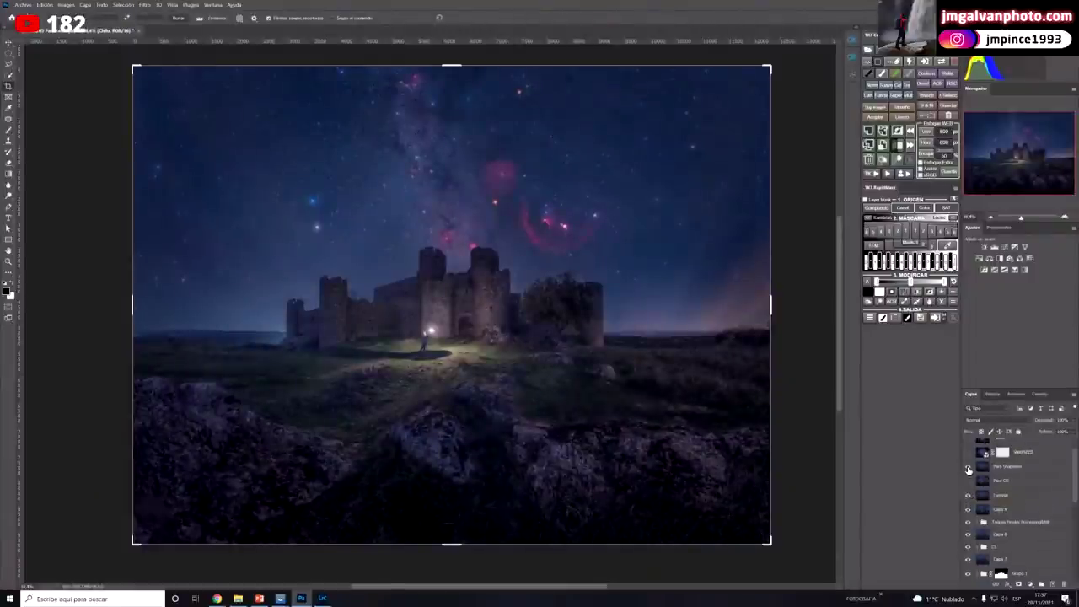
{"action": "scroll", "coordinate": [969, 472], "scroll_direction": "up", "scroll_amount": 1}
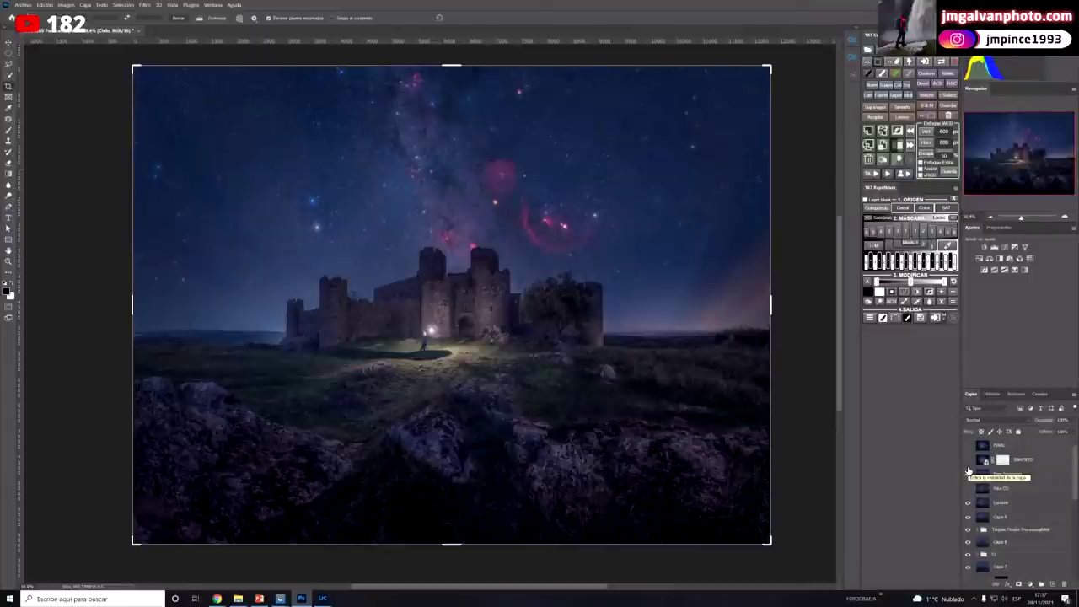
{"action": "left_click", "coordinate": [969, 473]}
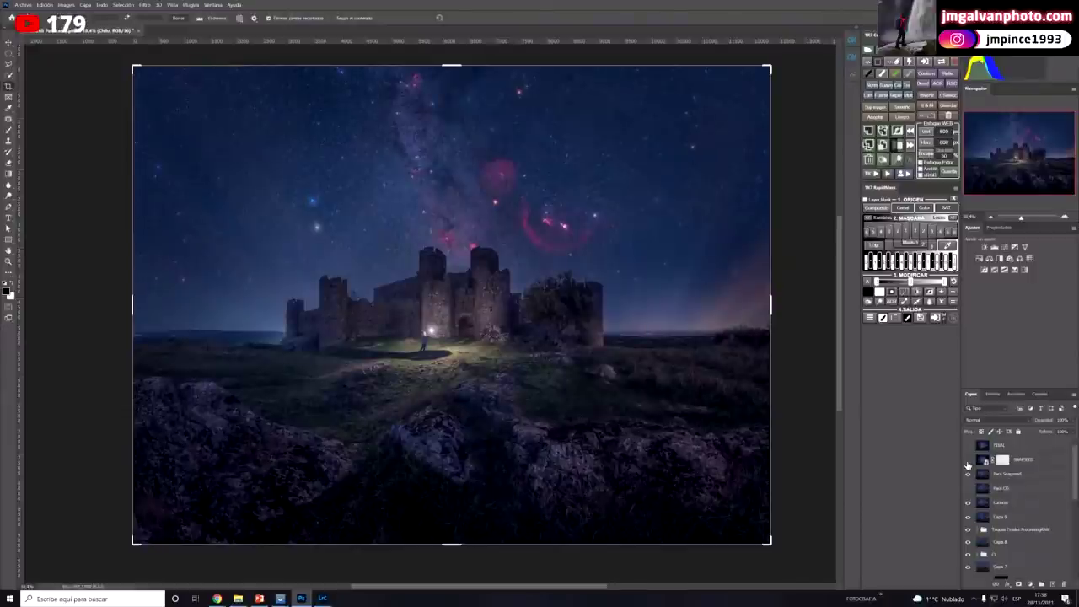
- Toggle the SNAPSEED layer to compare its effect, leave it on, and show the FINAL layer
{"action": "left_click", "coordinate": [968, 464]}
{"action": "left_click", "coordinate": [968, 461]}
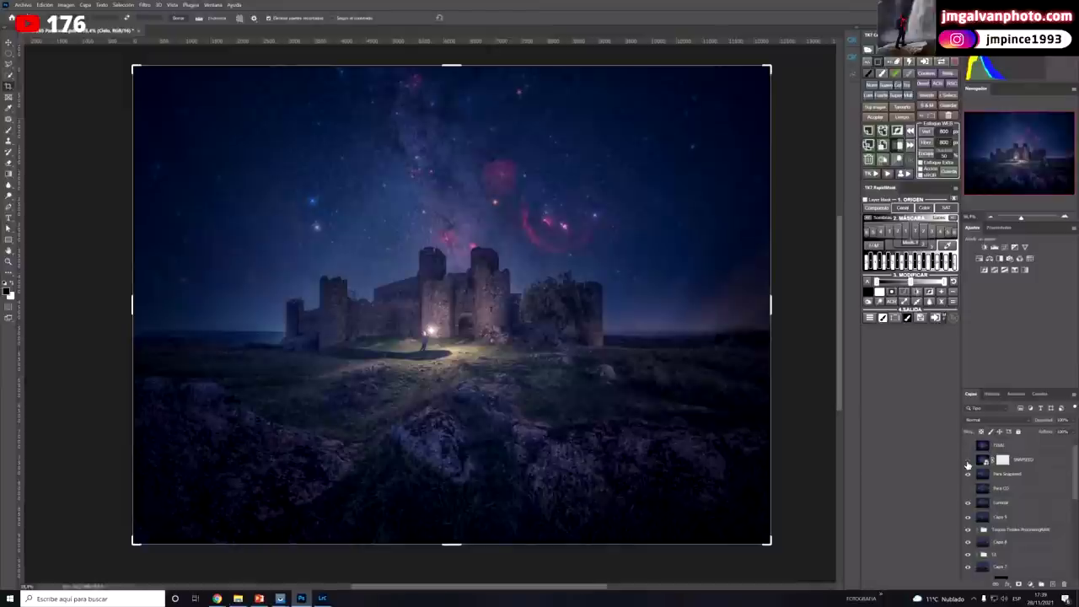
{"action": "left_click", "coordinate": [967, 463]}
{"action": "left_click", "coordinate": [968, 462]}
{"action": "left_click", "coordinate": [968, 446]}
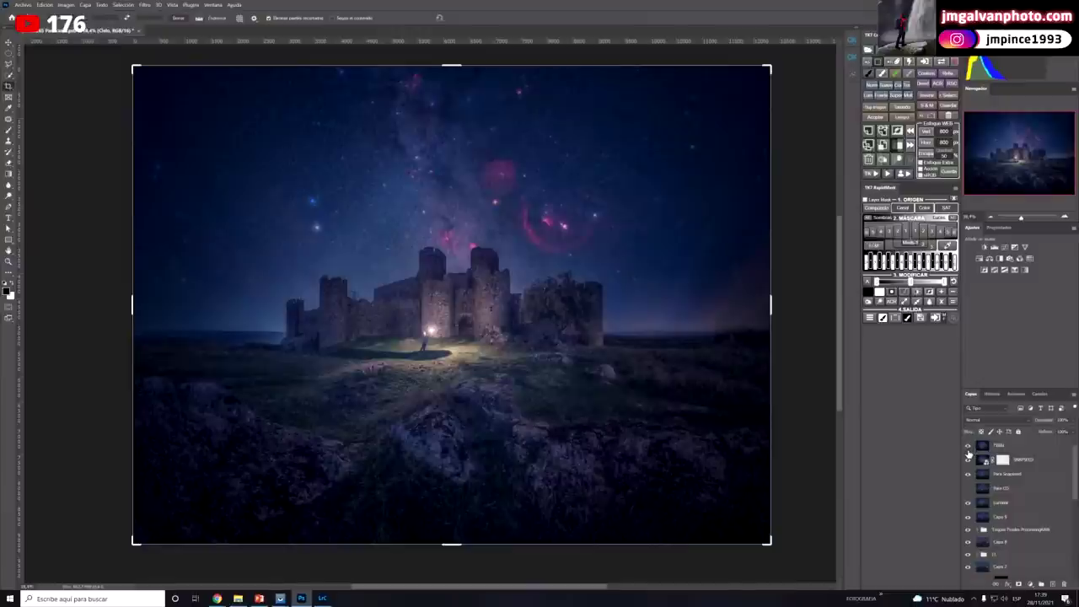